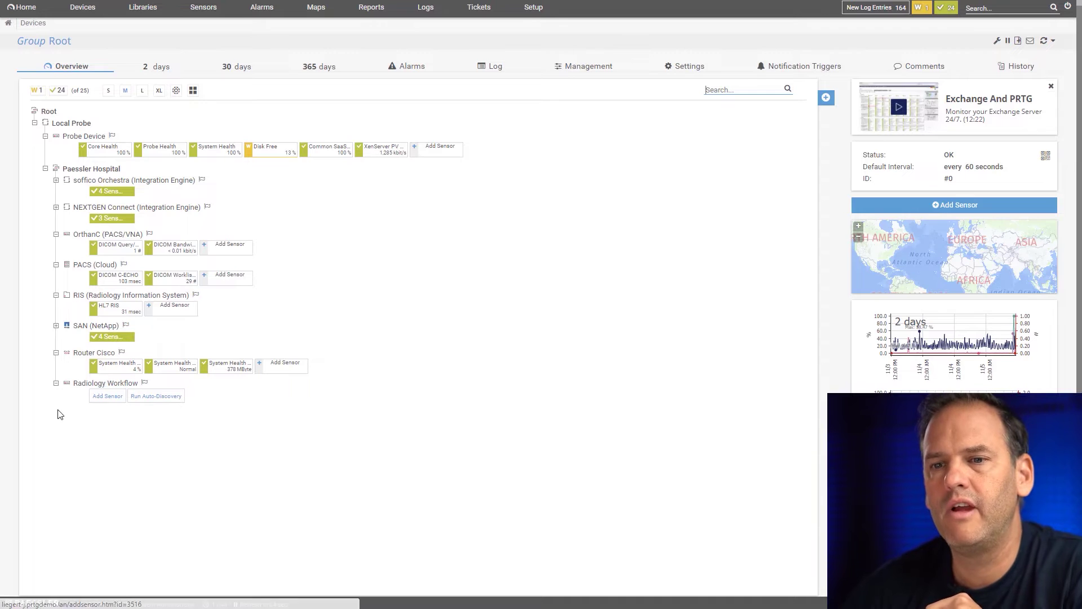
- Choose the Business Process sensor type and name the sensor Radiology Workflow
{"action": "left_click", "coordinate": [106, 397]}
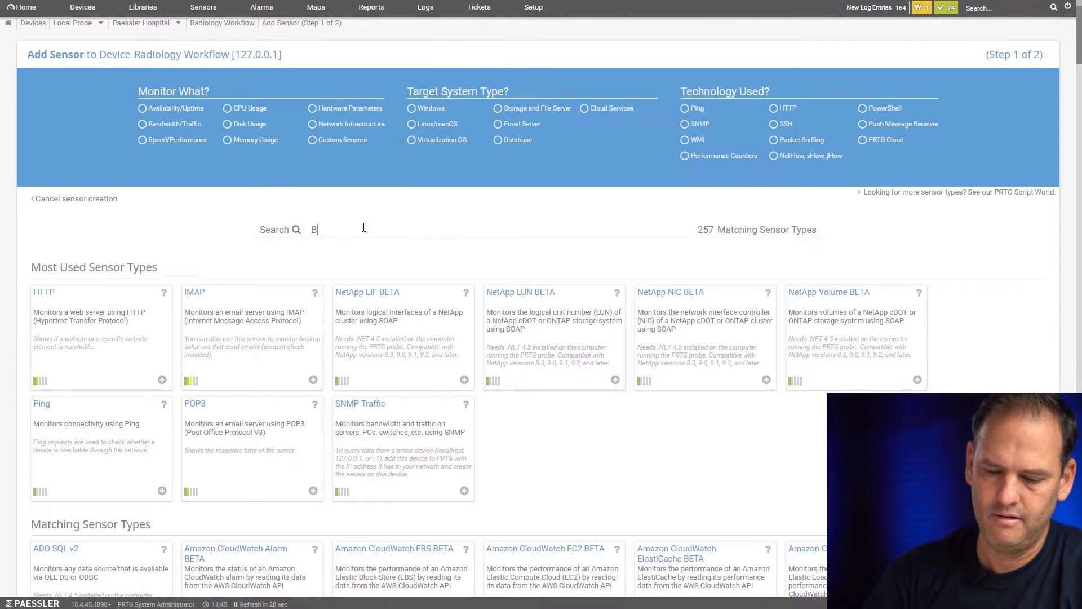
{"action": "type", "text": "Busine"}
{"action": "type", "text": "ss P"}
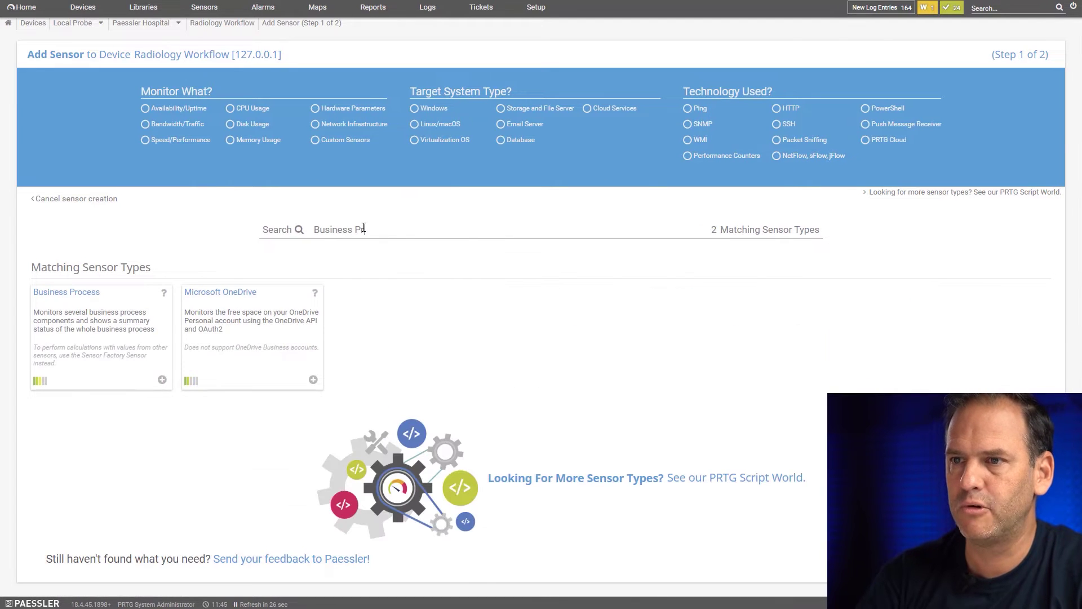
{"action": "type", "text": "s"}
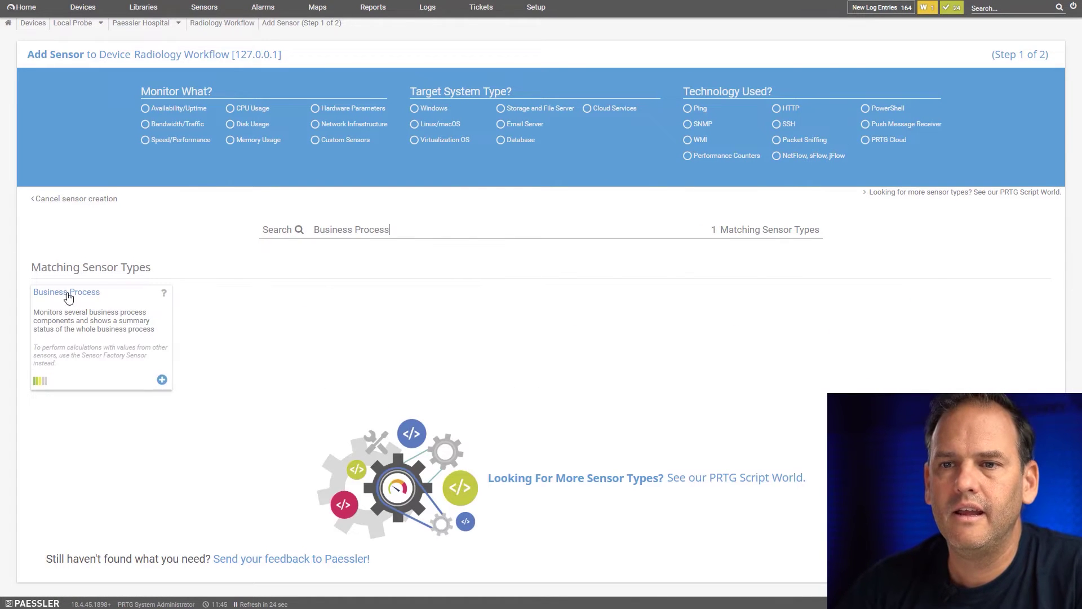
{"action": "left_click", "coordinate": [88, 295]}
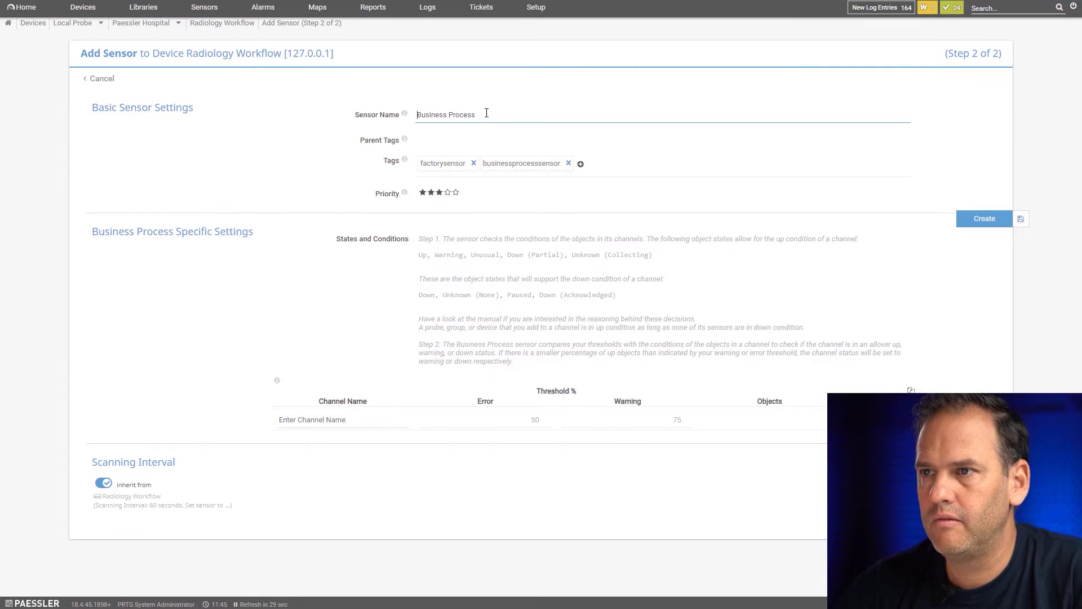
{"action": "left_click_drag", "start_coordinate": [485, 116], "coordinate": [345, 130]}
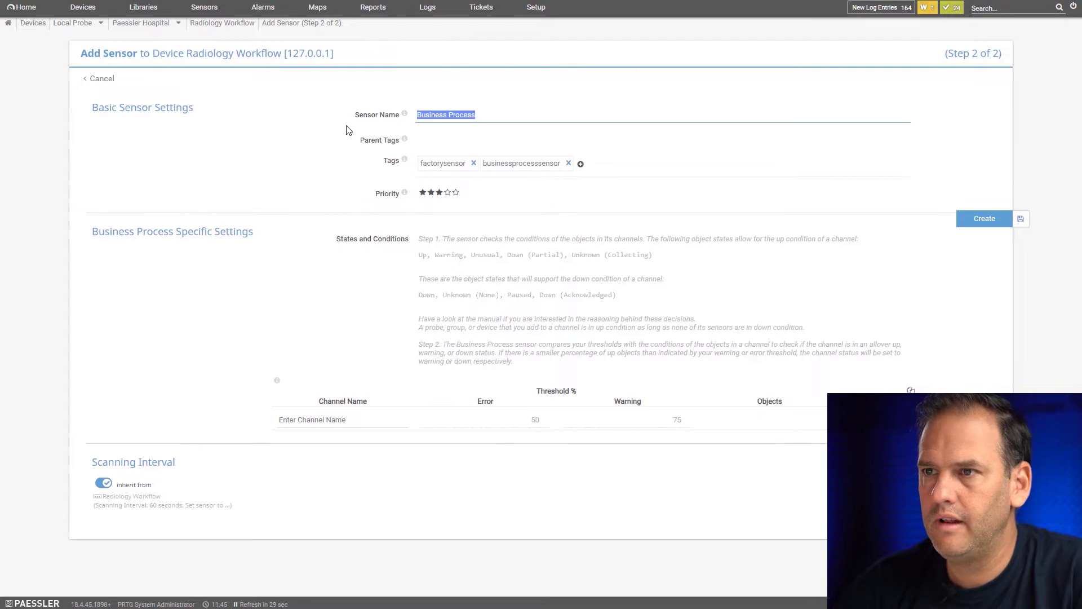
{"action": "type", "text": "Radiology Workf"}
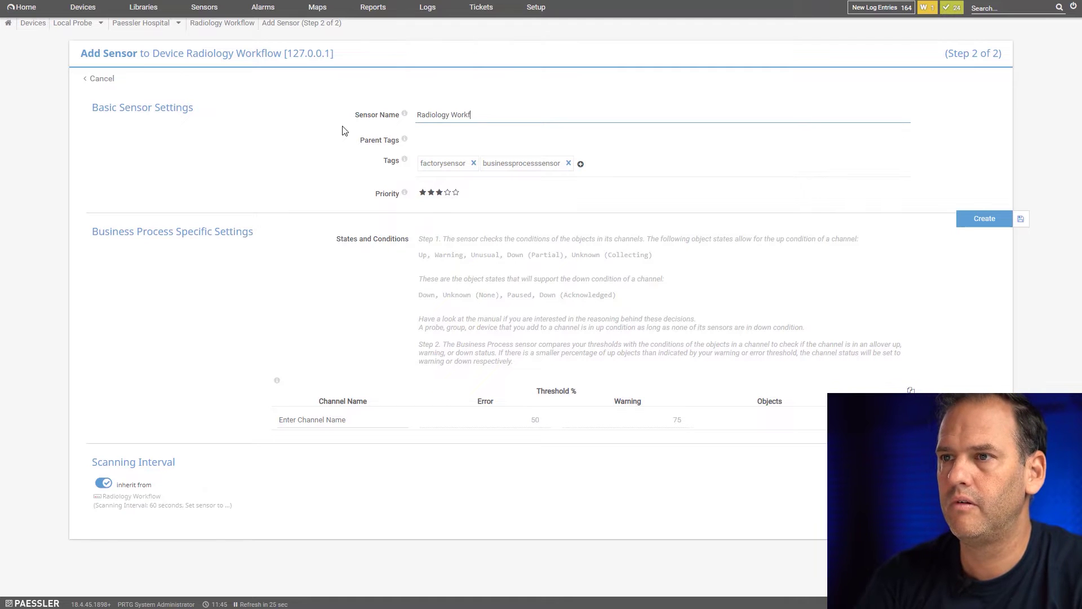
{"action": "type", "text": "low"}
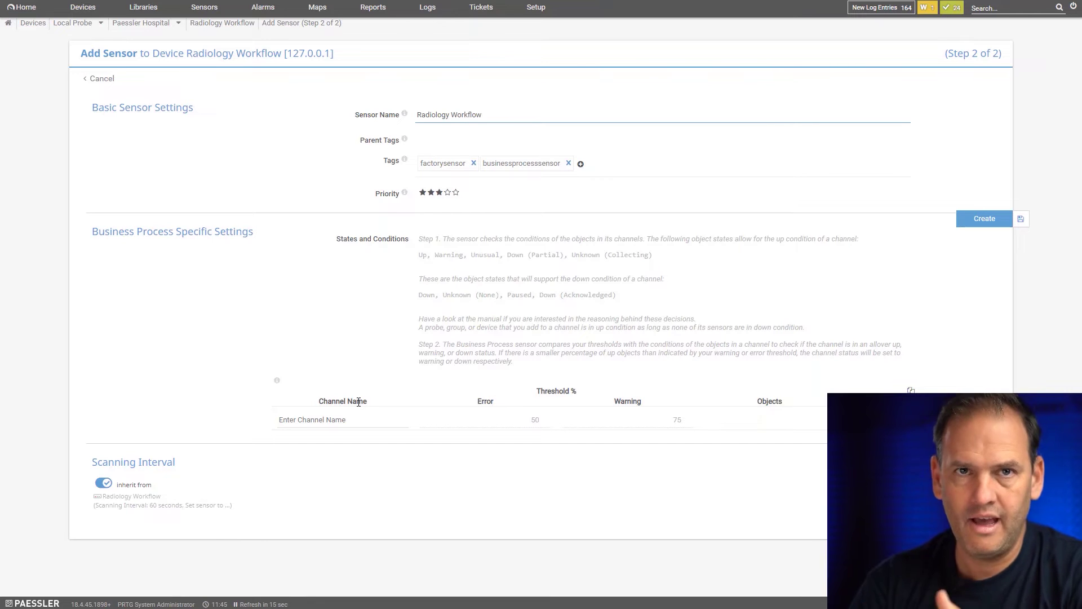
- Add a RIS channel containing the Radiology Information System device
{"action": "left_click", "coordinate": [352, 423]}
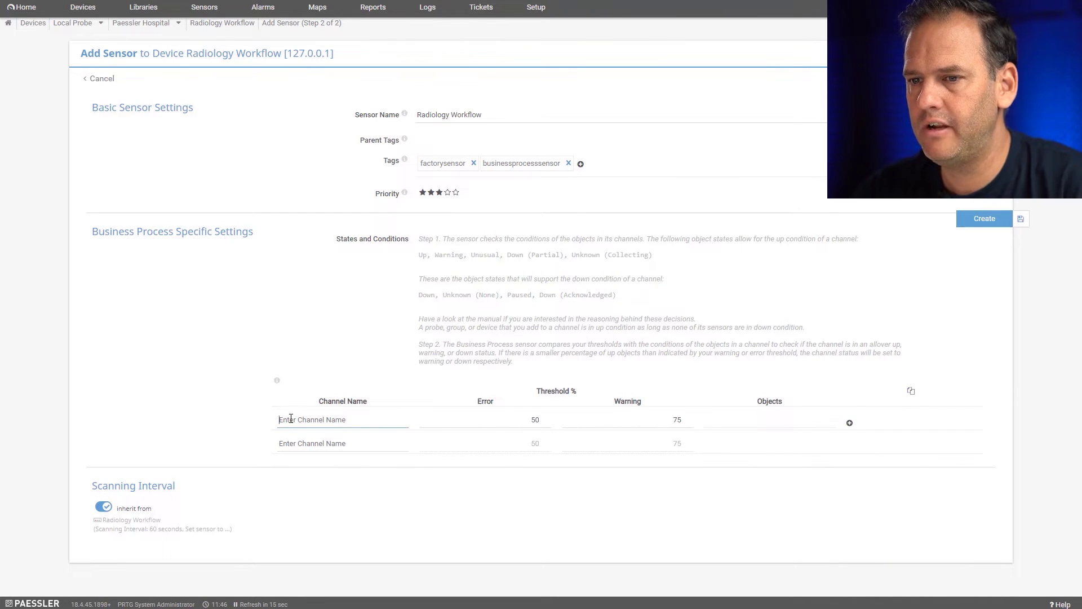
{"action": "type", "text": "RIS"}
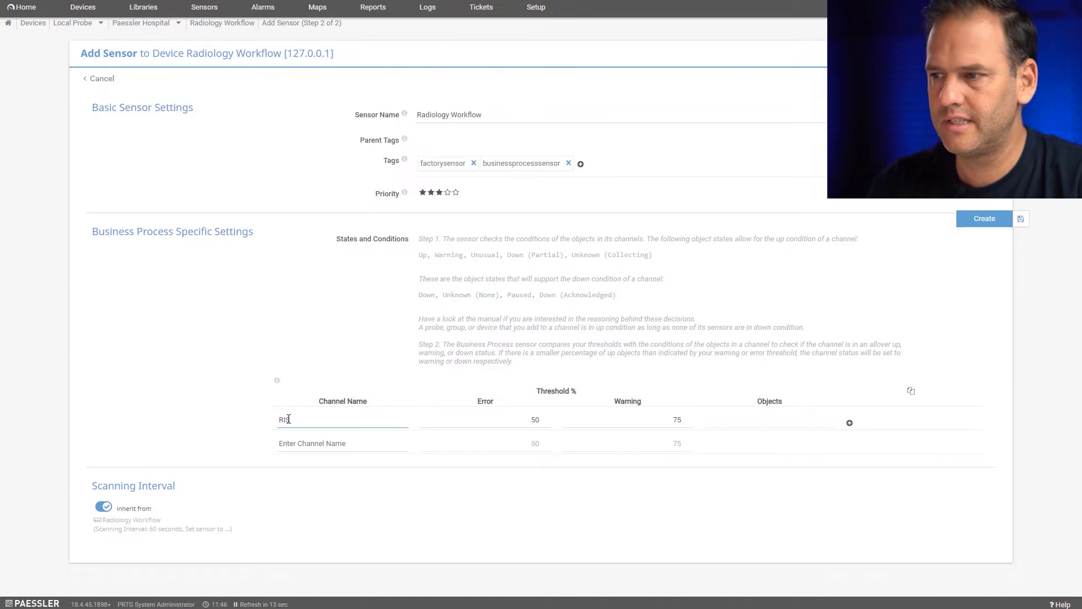
{"action": "left_click", "coordinate": [781, 422]}
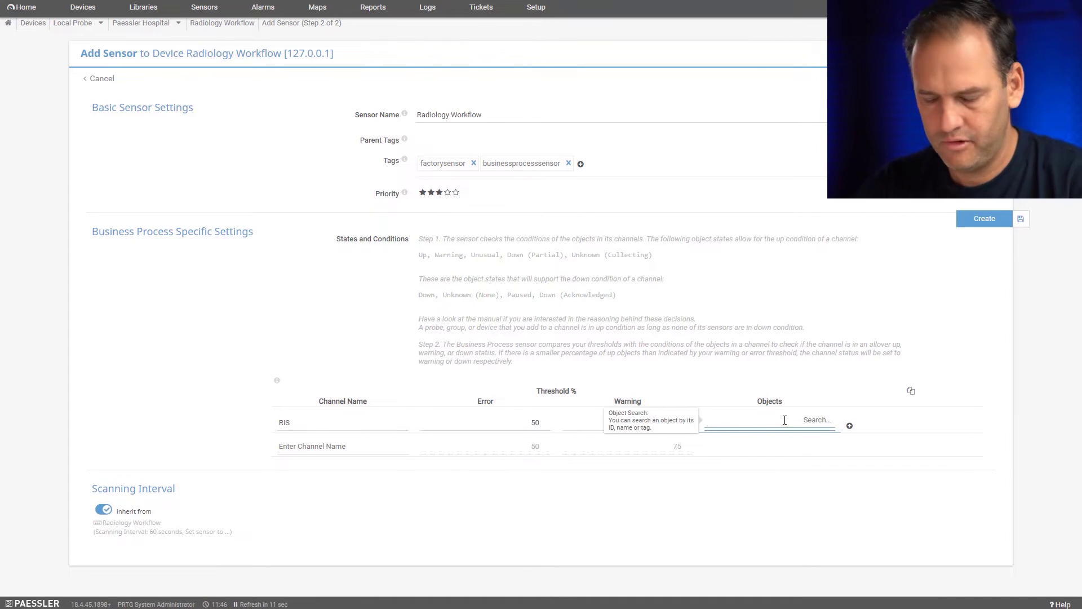
{"action": "type", "text": "Rad"}
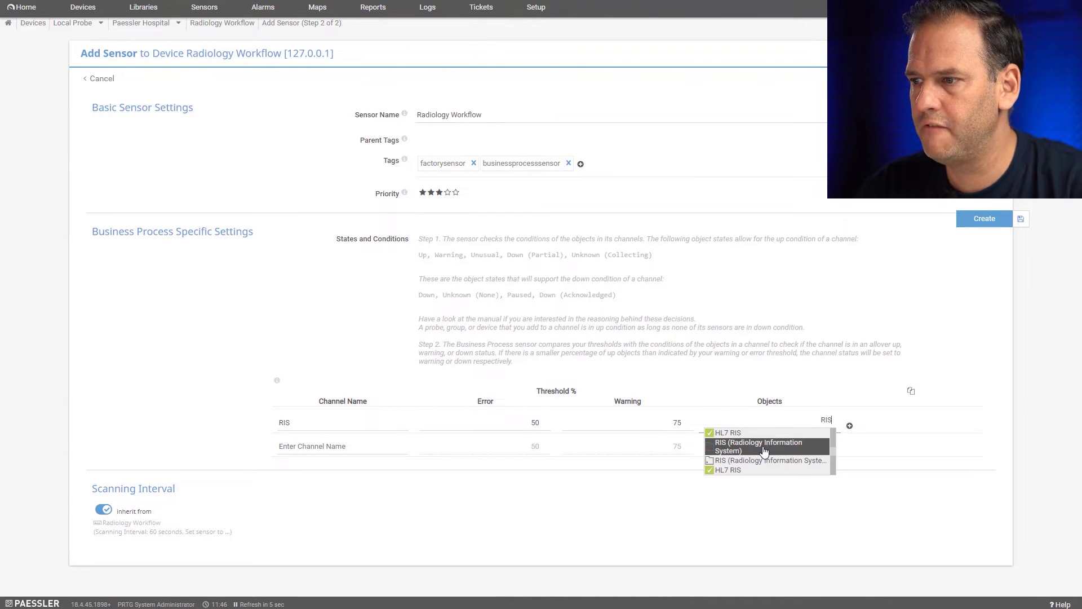
{"action": "left_click", "coordinate": [765, 451]}
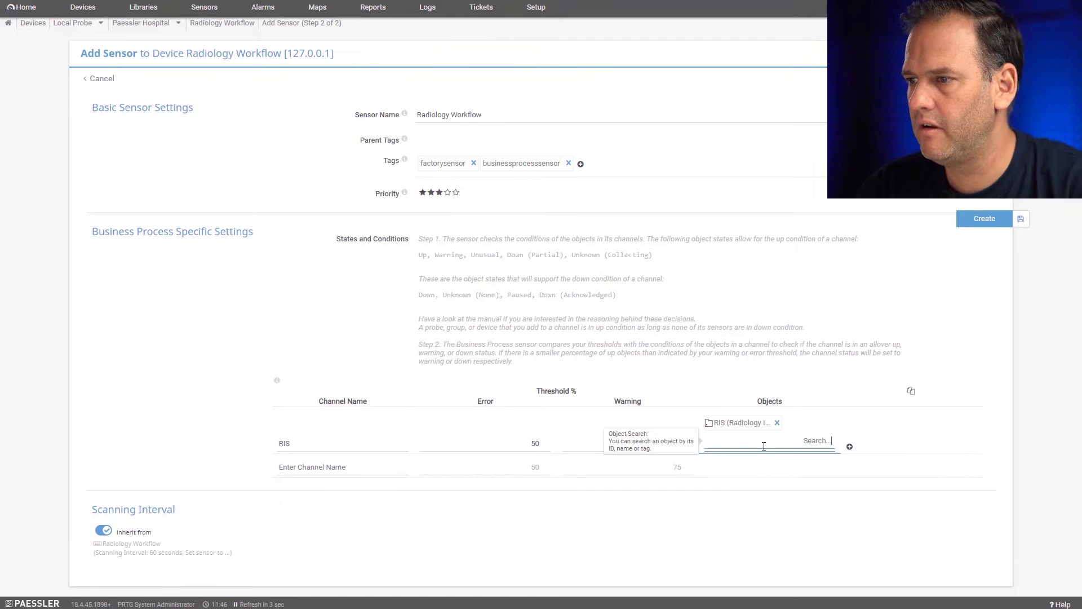
- Add a PACS channel containing OrthanC (PACS/VNA) and PACS (Cloud)
{"action": "left_click", "coordinate": [339, 466]}
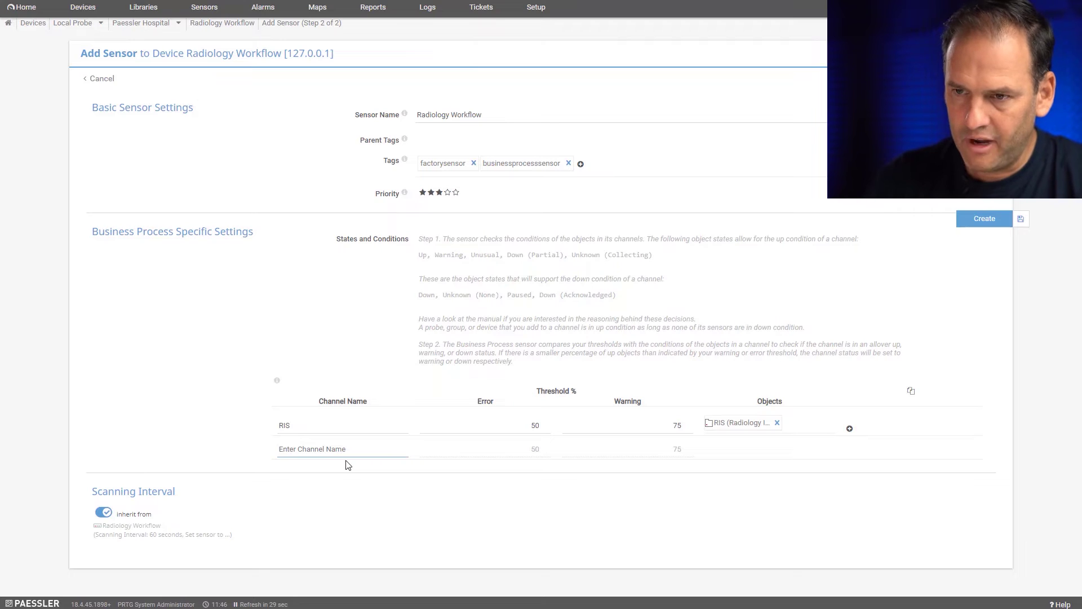
{"action": "type", "text": "PACS"}
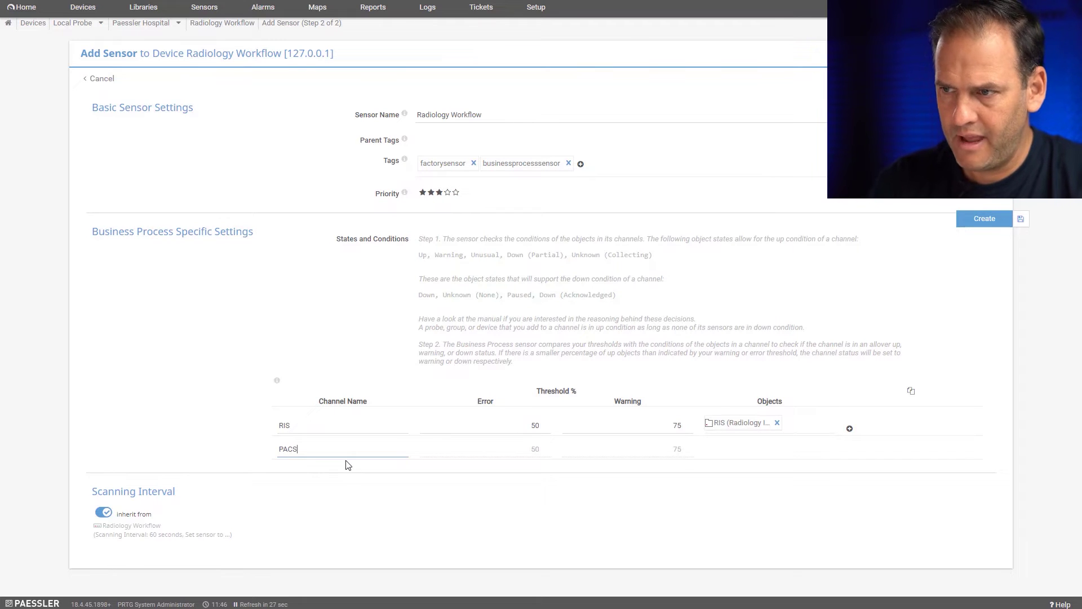
{"action": "left_click", "coordinate": [753, 451]}
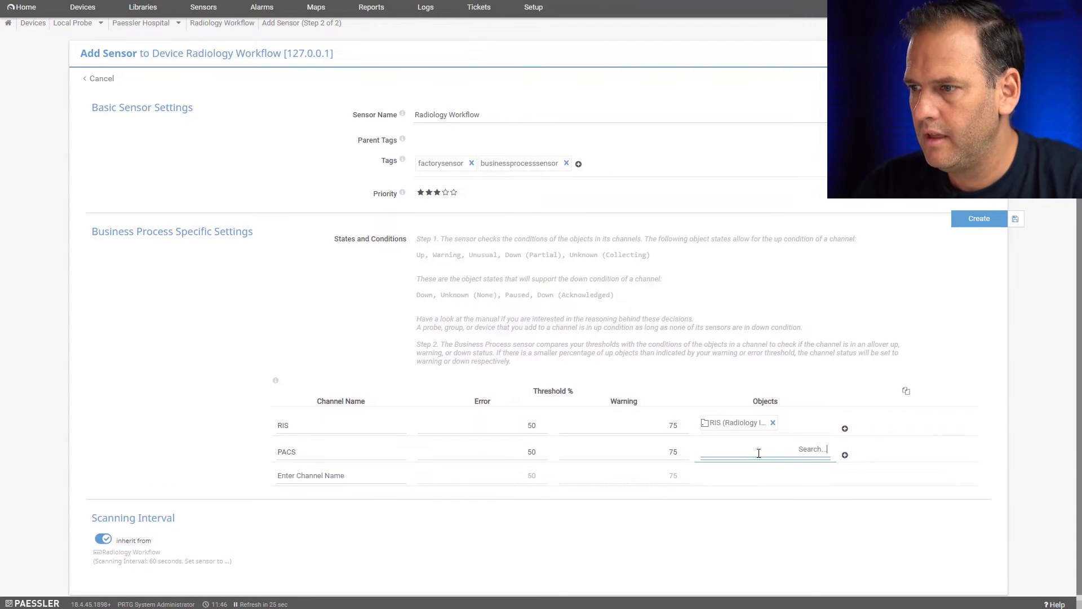
{"action": "type", "text": "PACS"}
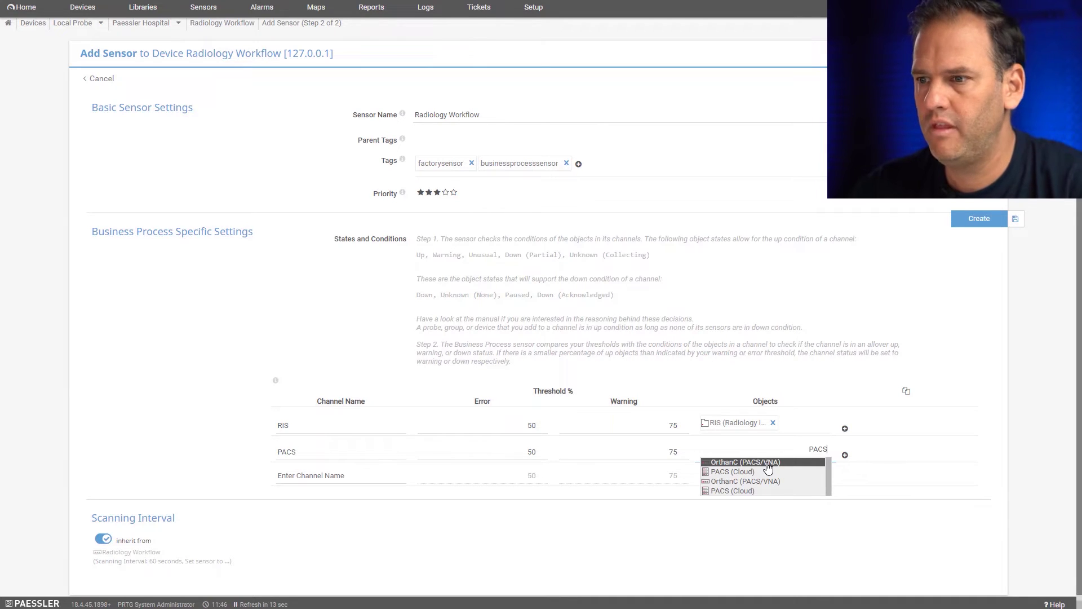
{"action": "left_click", "coordinate": [769, 466]}
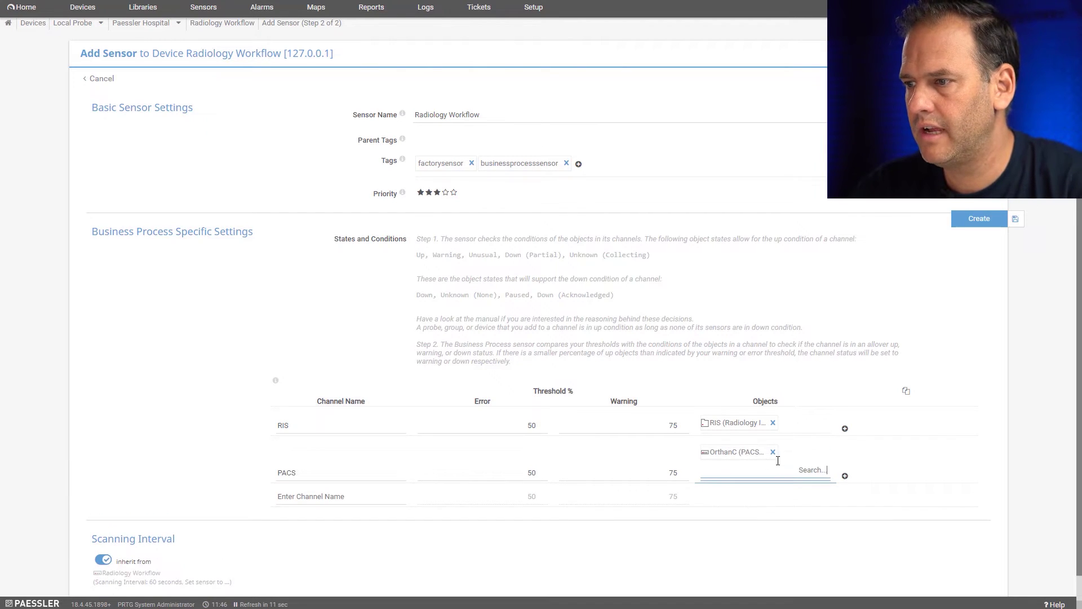
{"action": "type", "text": "PACS"}
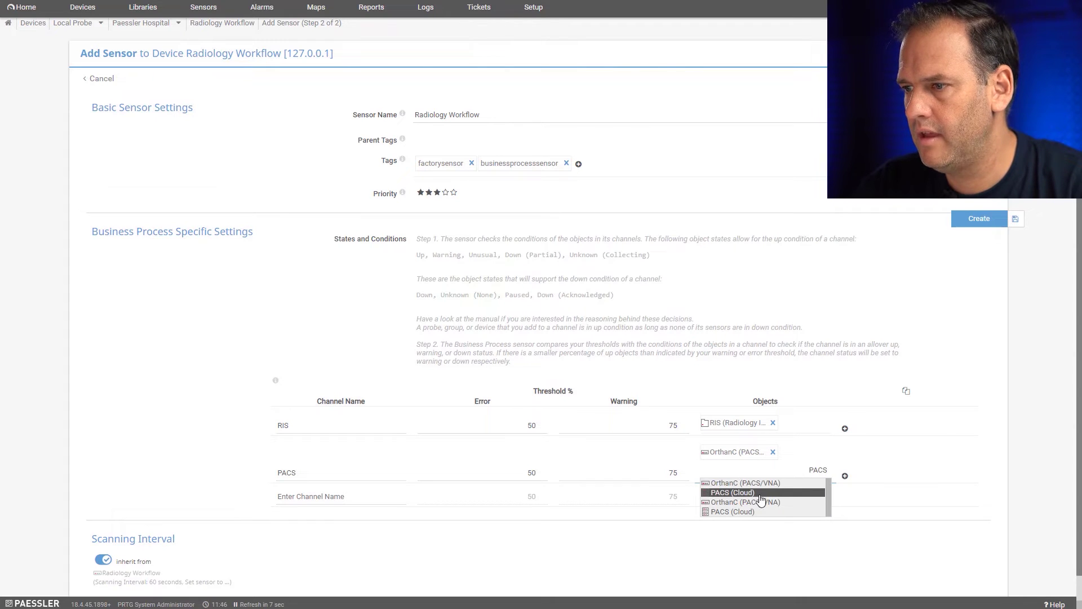
{"action": "left_click", "coordinate": [746, 496]}
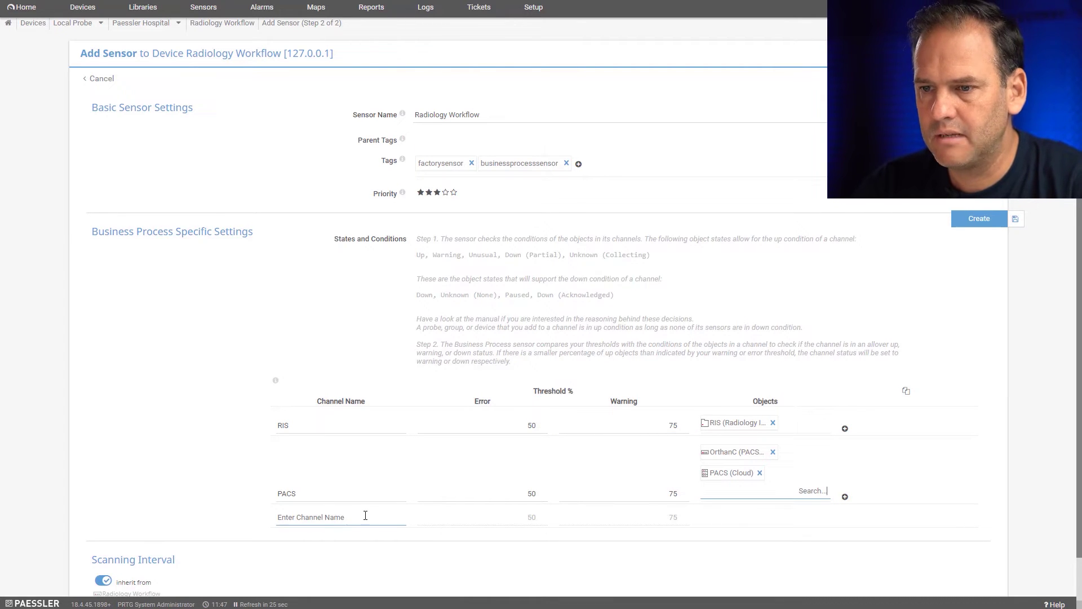
- Add a Network channel containing Router Cisco
{"action": "left_click", "coordinate": [342, 519]}
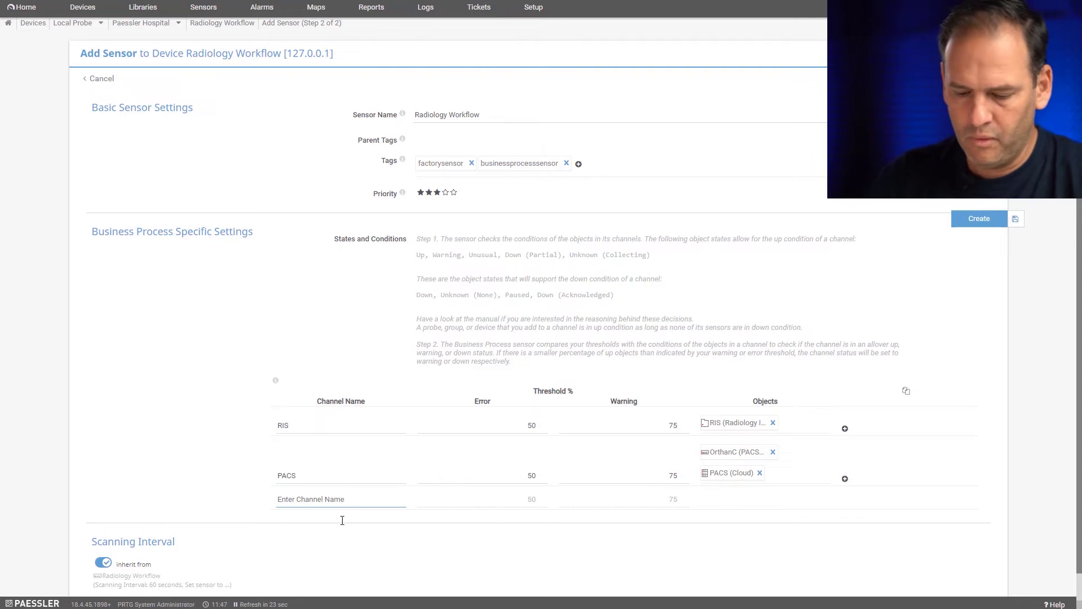
{"action": "type", "text": "Network"}
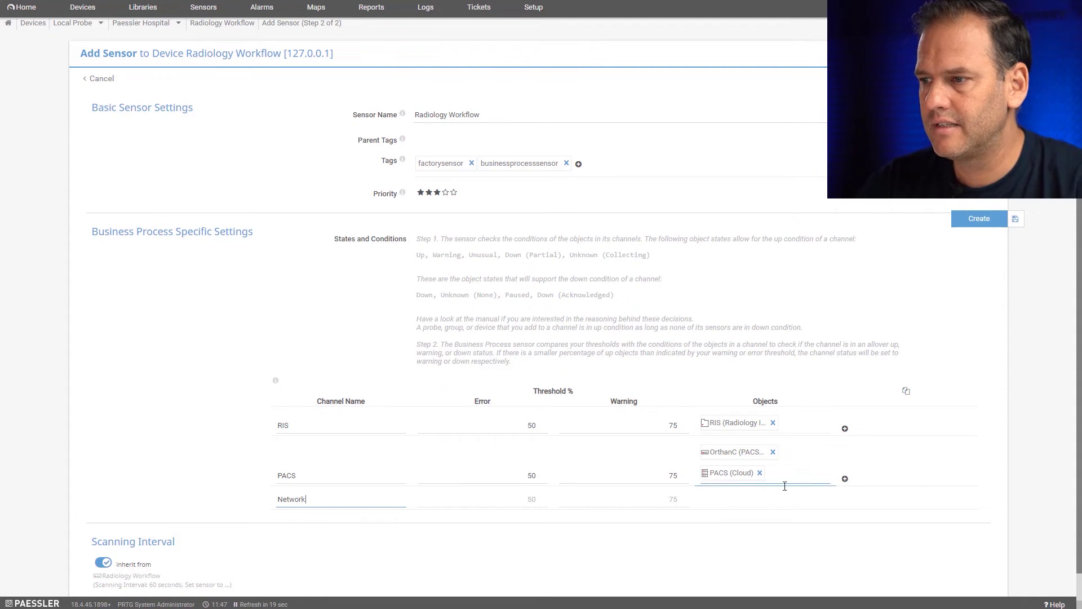
{"action": "left_click", "coordinate": [776, 502]}
{"action": "type", "text": "Cisco"}
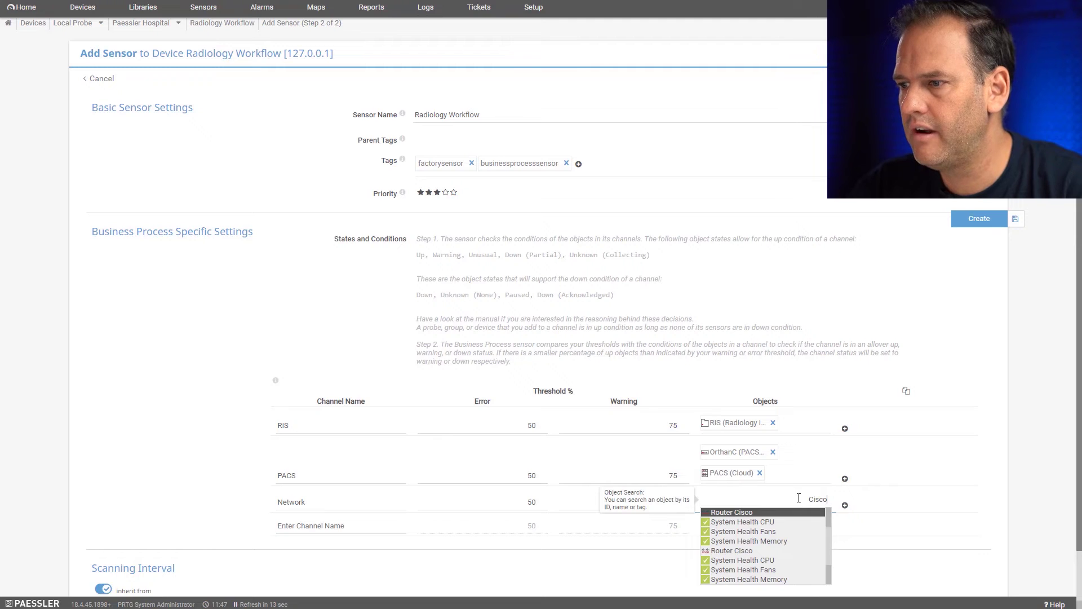
{"action": "left_click", "coordinate": [739, 513]}
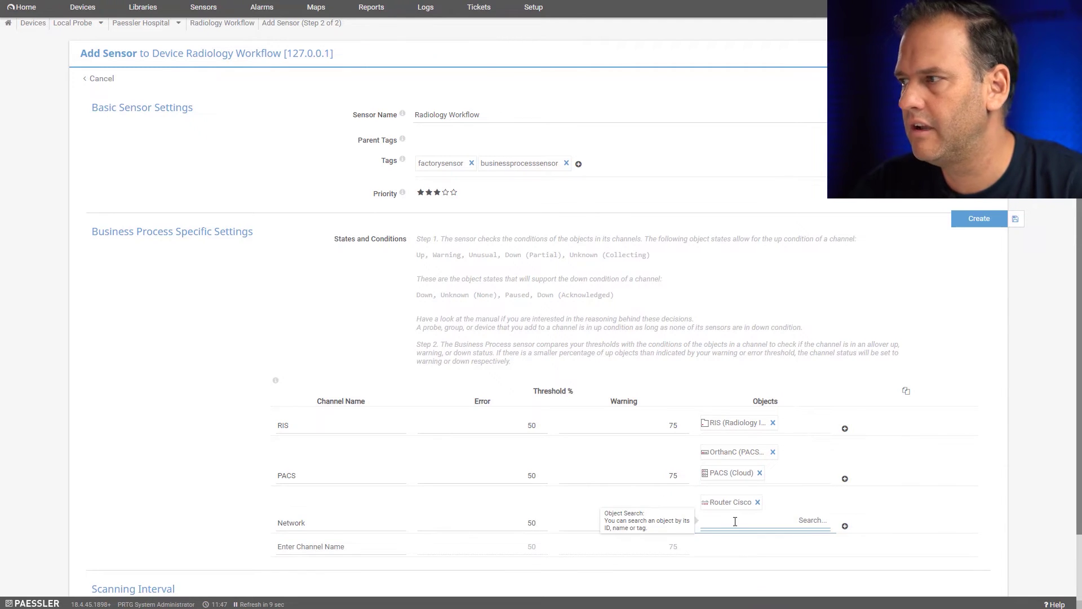
- Add a Storage channel containing SAN (NetApp)
{"action": "left_click", "coordinate": [361, 542]}
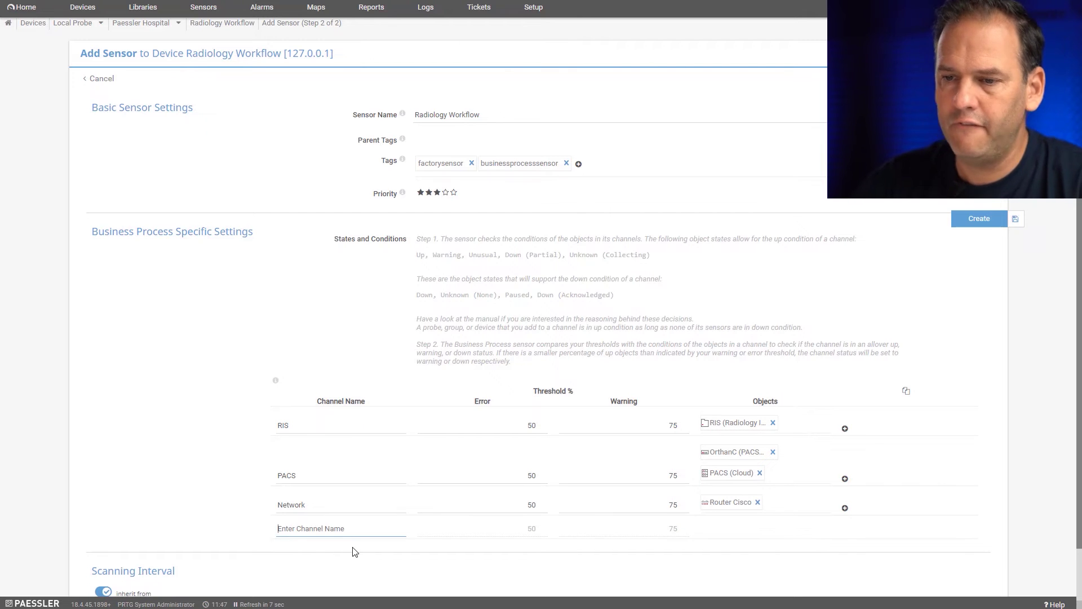
{"action": "type", "text": "Storage"}
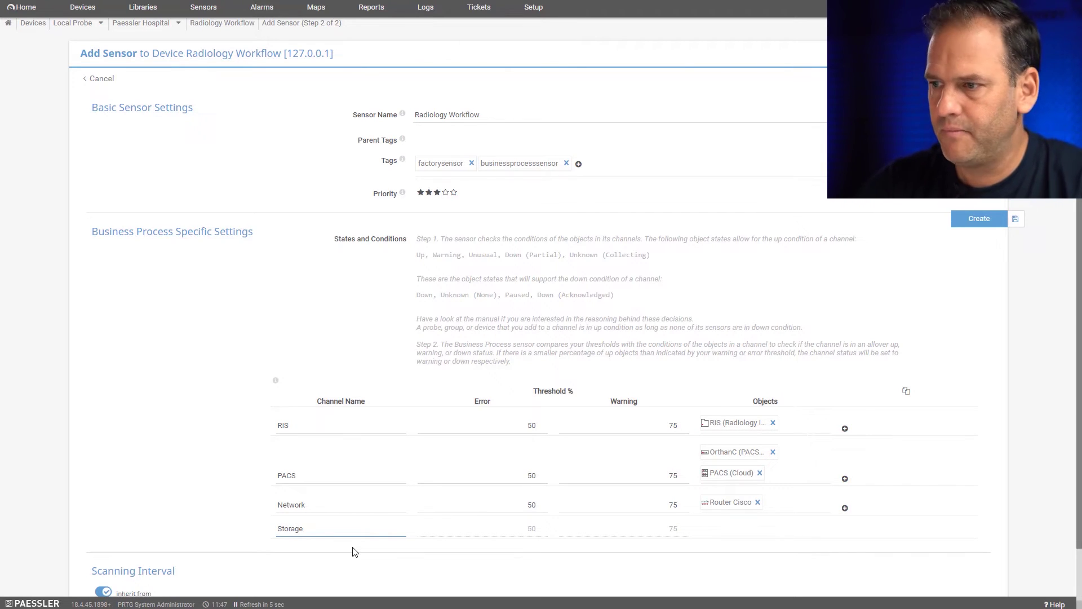
{"action": "left_click", "coordinate": [736, 530]}
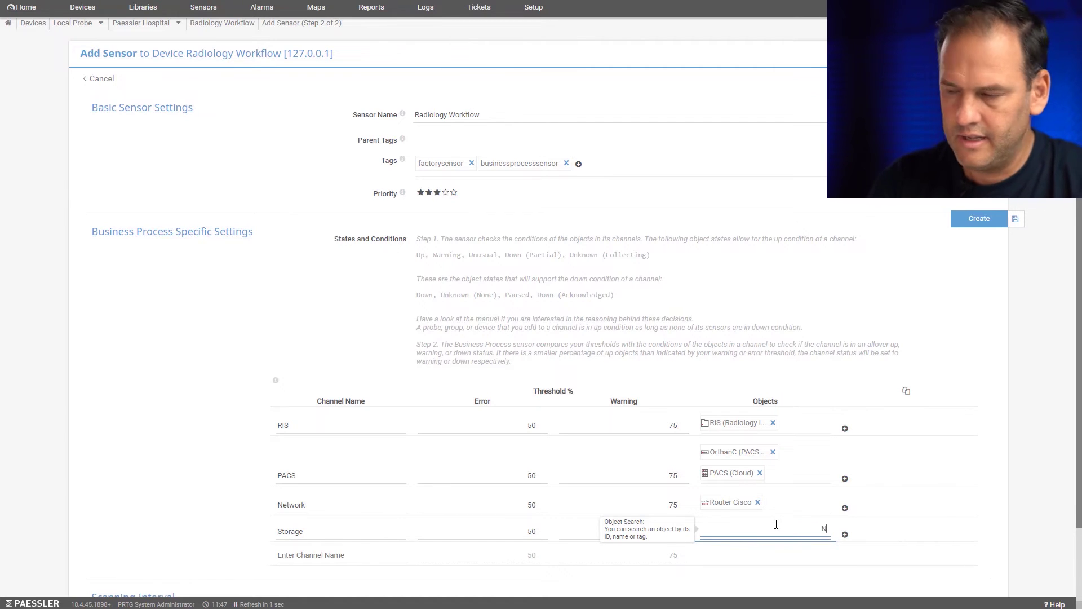
{"action": "type", "text": "N"}
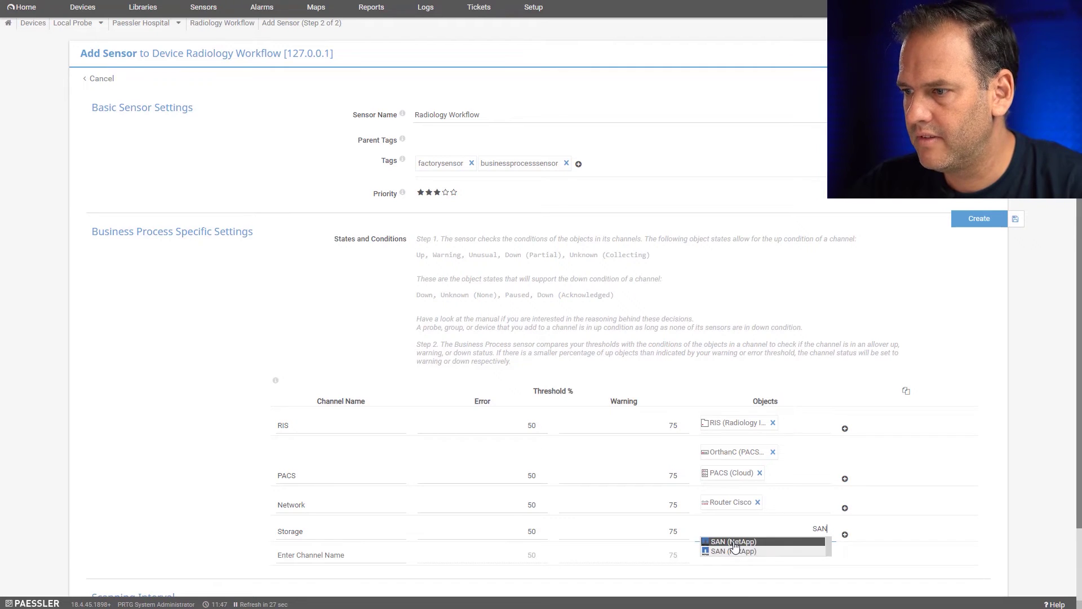
{"action": "left_click", "coordinate": [736, 552]}
{"action": "scroll", "coordinate": [410, 525], "scroll_direction": "down", "scroll_amount": 1}
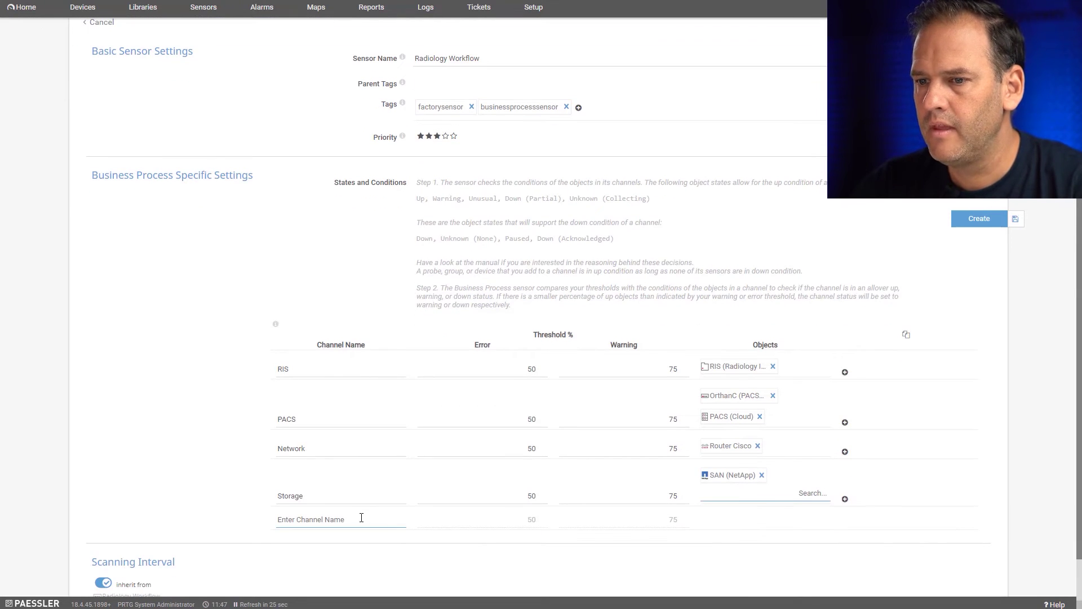
- Add a Worklist channel containing the DICOM Worklist object
{"action": "left_click", "coordinate": [357, 520]}
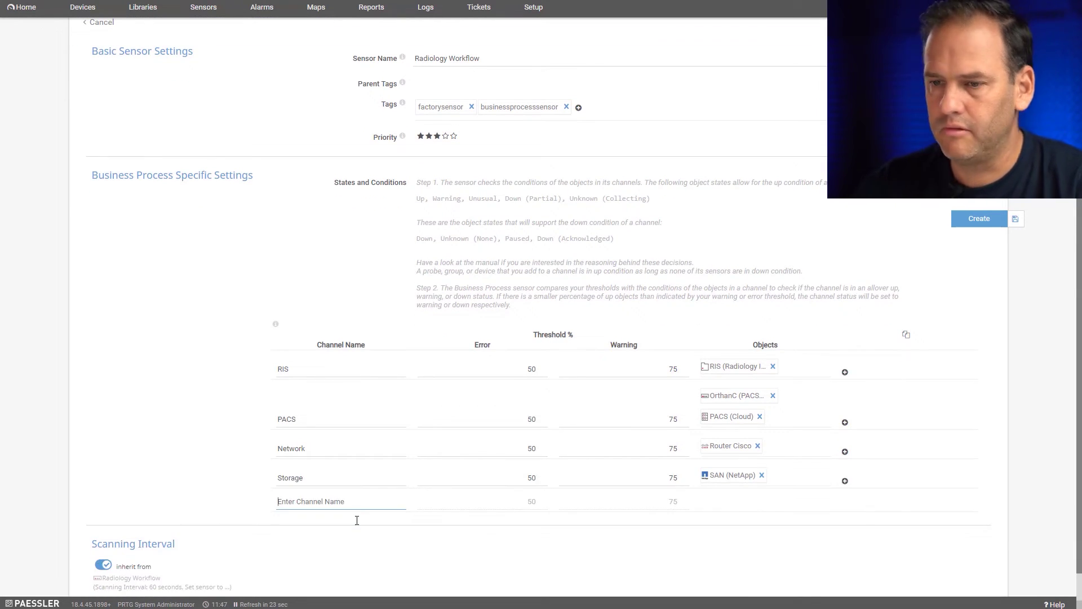
{"action": "type", "text": "Work"}
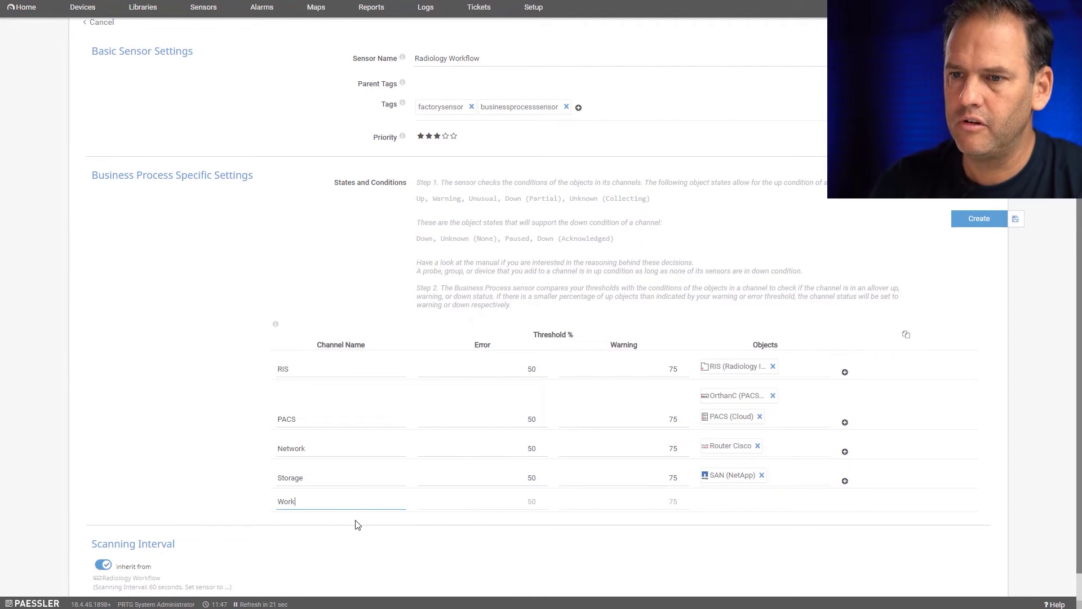
{"action": "type", "text": "list"}
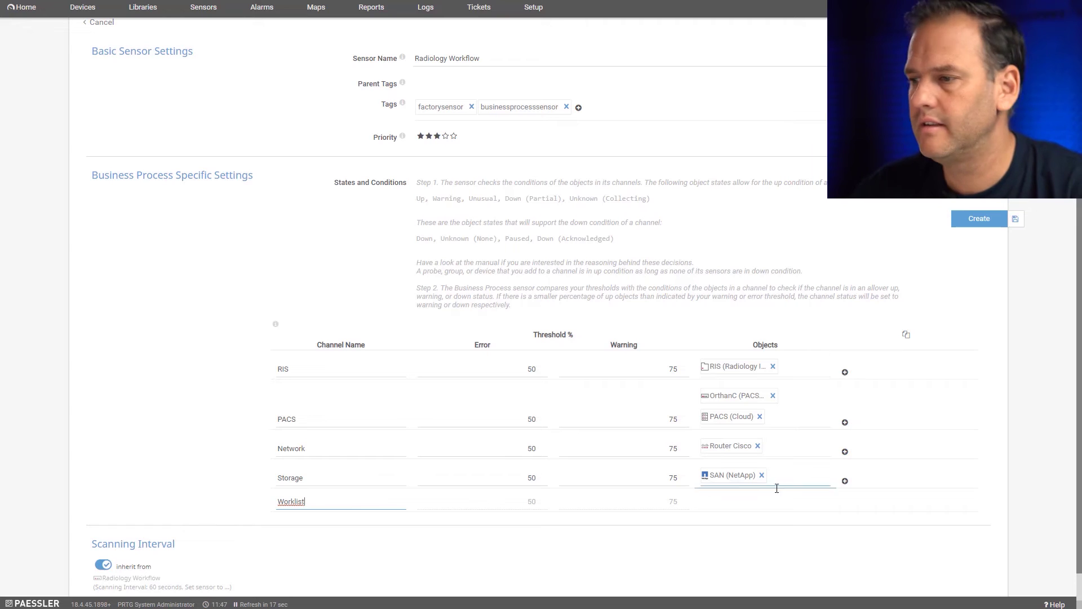
{"action": "left_click", "coordinate": [758, 504]}
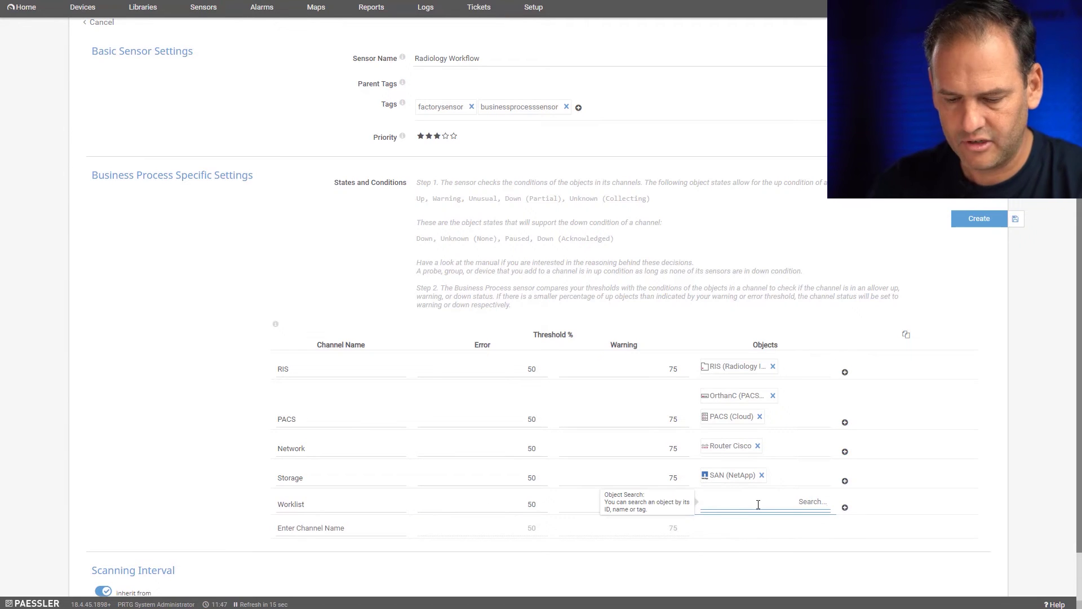
{"action": "type", "text": "worklist"}
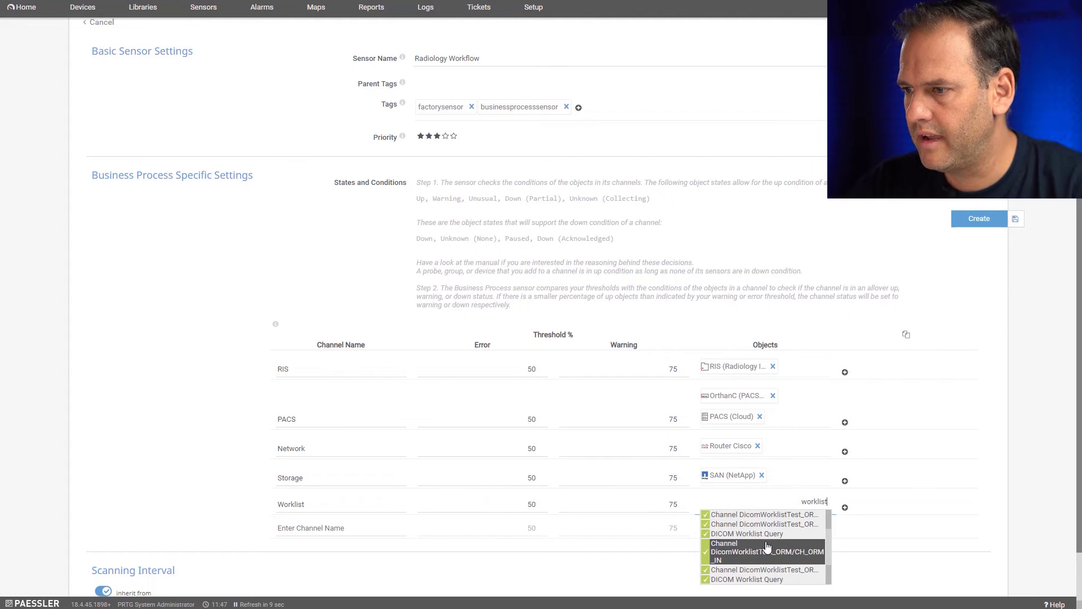
{"action": "left_click", "coordinate": [767, 546]}
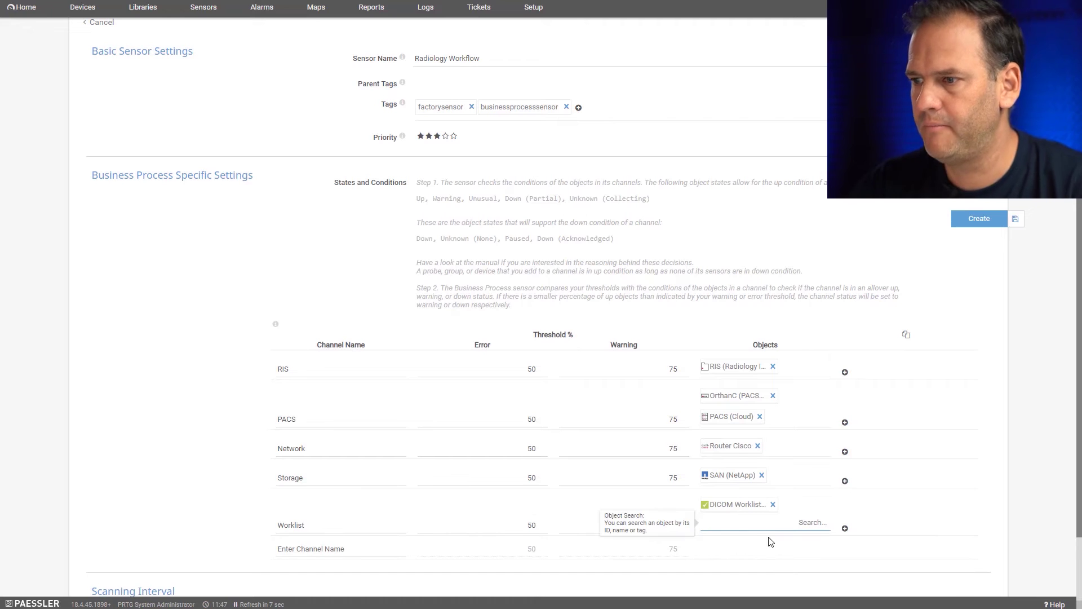
{"action": "left_click", "coordinate": [348, 551]}
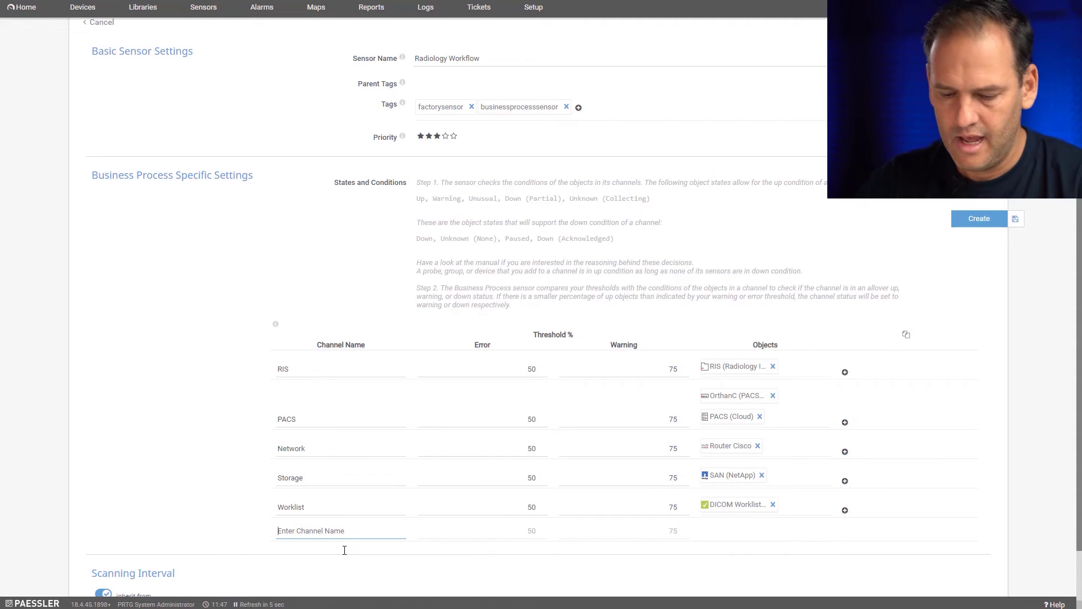
- Add an Integration Engine channel with soffico Orchestra and create the sensor
{"action": "type", "text": "Integration Engine"}
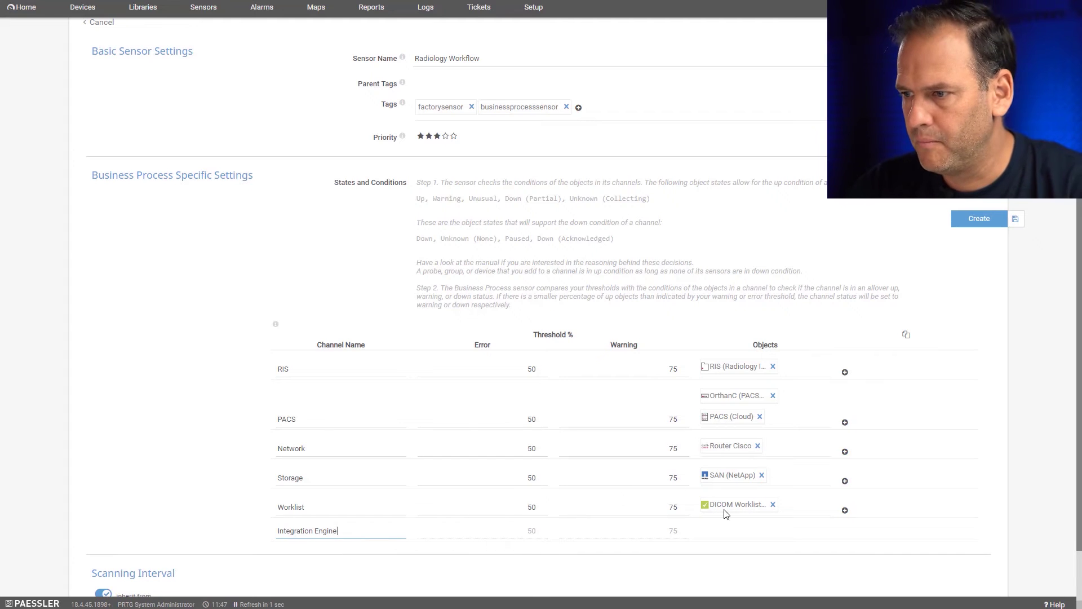
{"action": "left_click", "coordinate": [758, 534]}
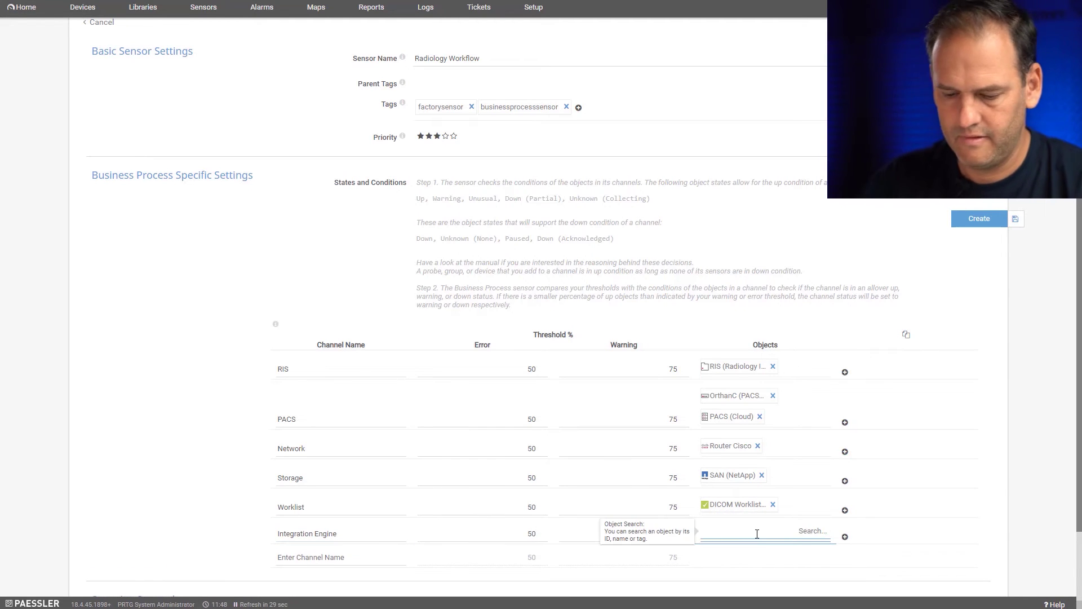
{"action": "type", "text": "Integration"}
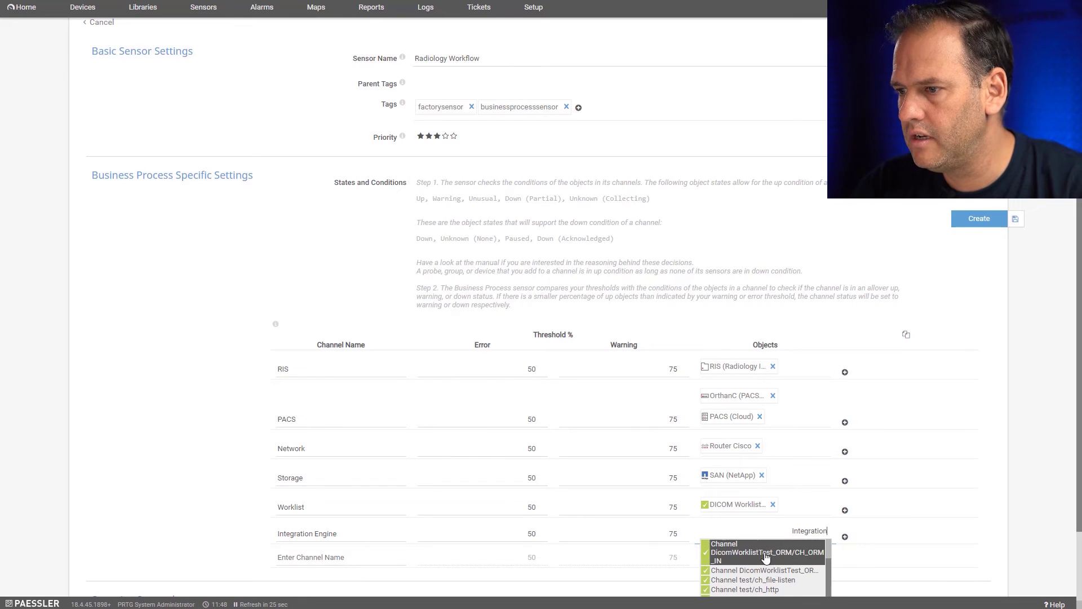
{"action": "scroll", "coordinate": [778, 558], "scroll_direction": "down", "scroll_amount": 1}
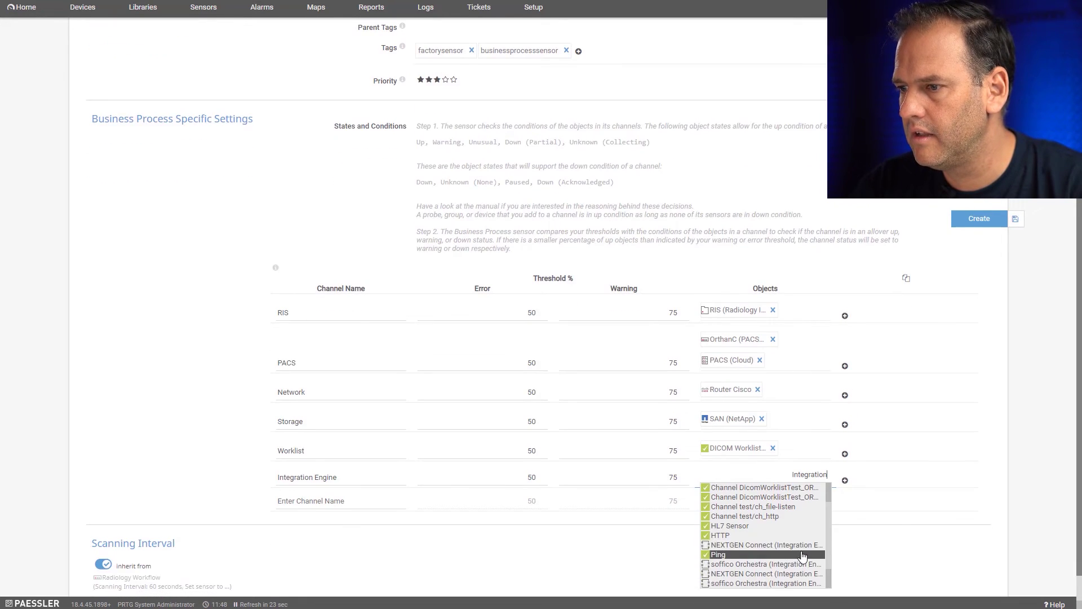
{"action": "left_click", "coordinate": [772, 571]}
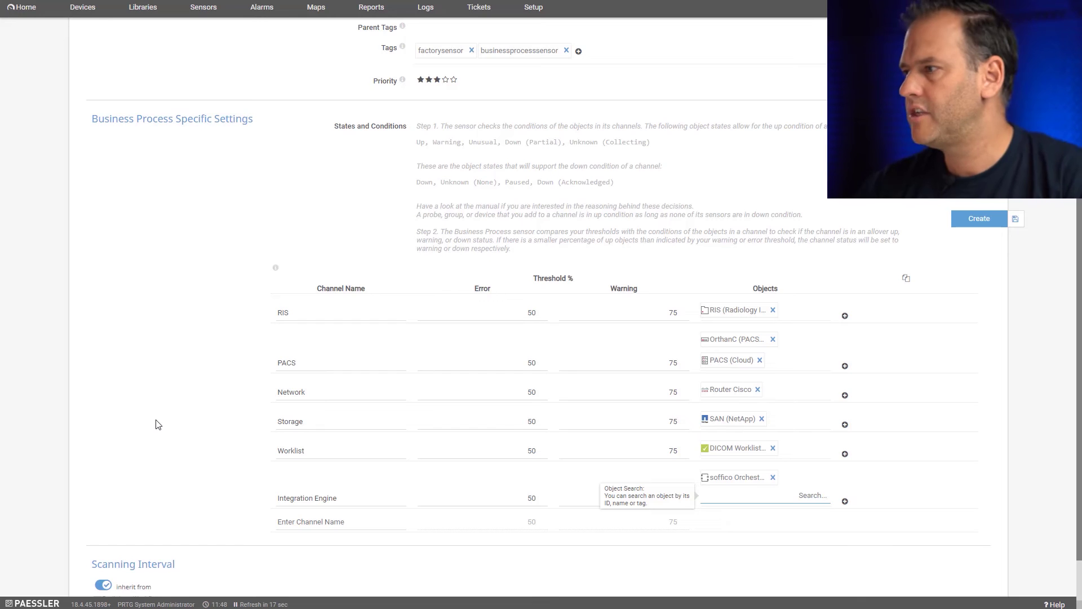
{"action": "left_click", "coordinate": [984, 220]}
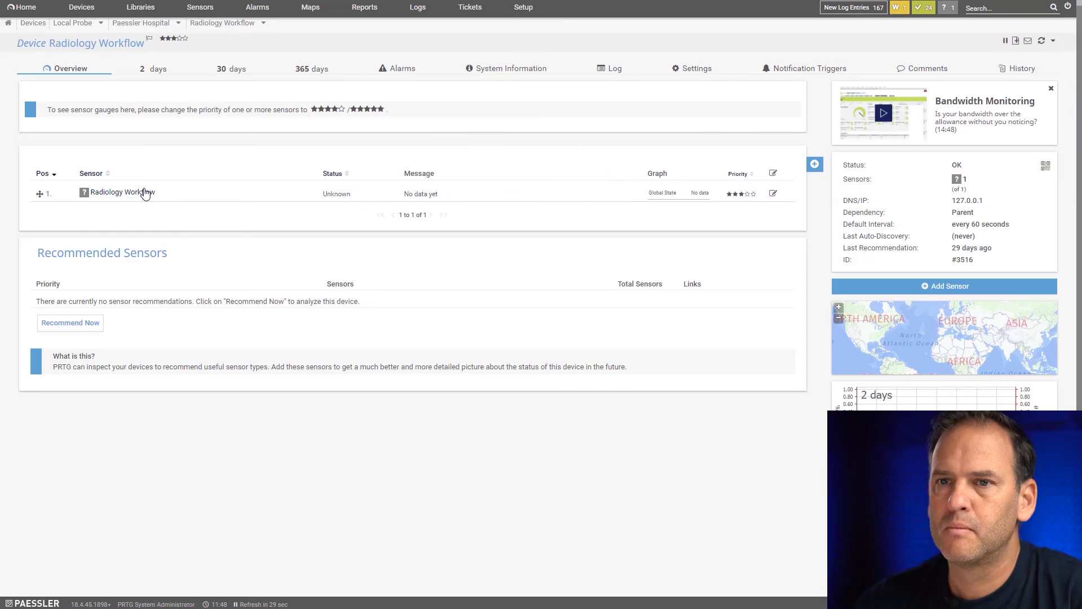
- Run Scan Now on the Radiology Workflow sensor and refresh the overview
{"action": "right_click", "coordinate": [126, 196]}
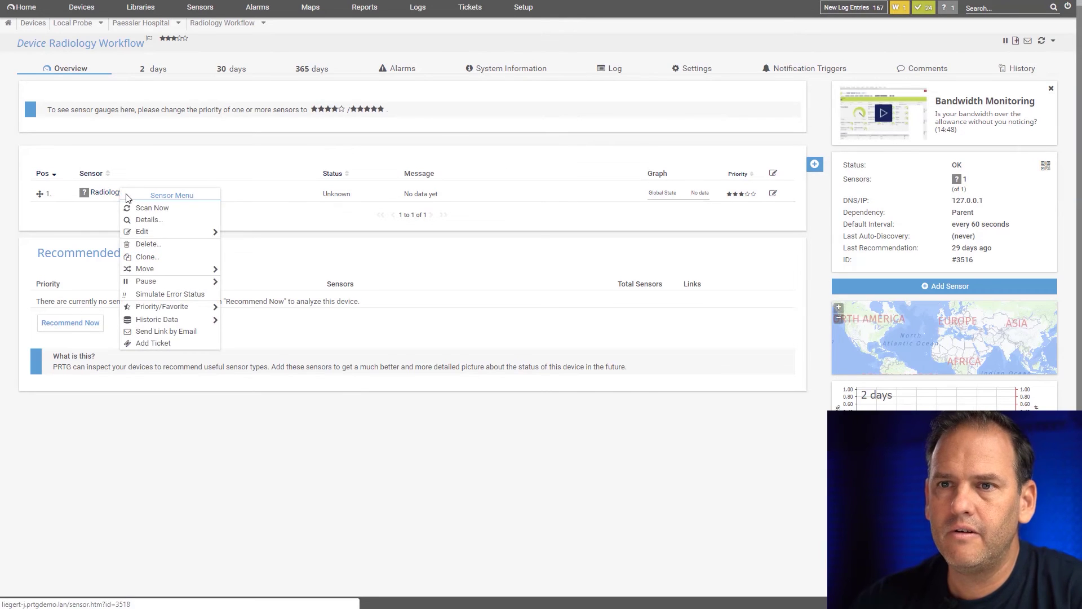
{"action": "left_click", "coordinate": [140, 209]}
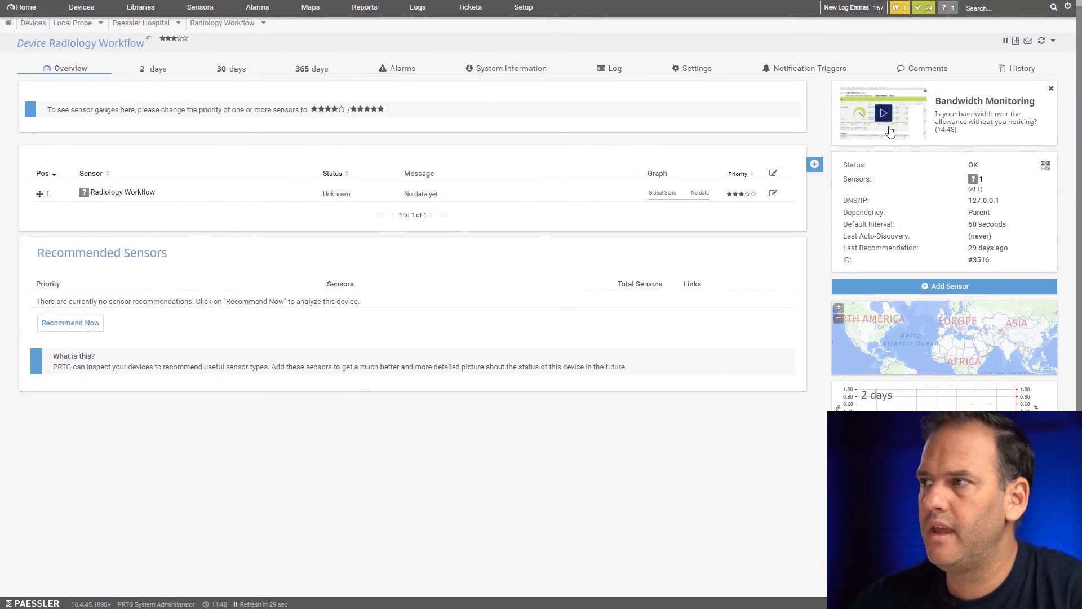
{"action": "left_click", "coordinate": [1042, 42]}
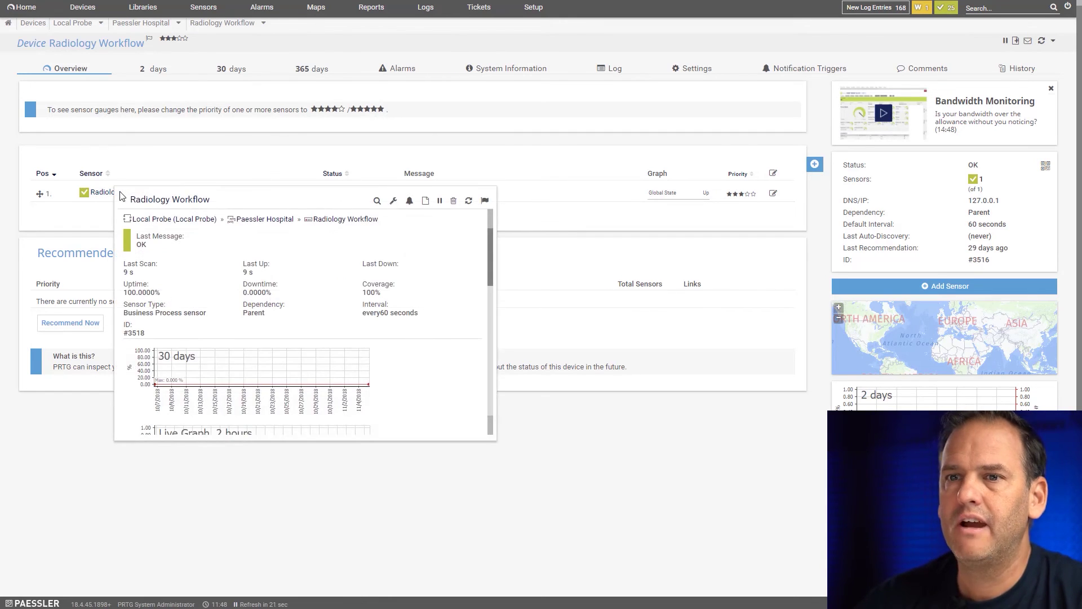
- Open the Radiology Workflow sensor and sort its channels by ID
{"action": "left_click", "coordinate": [105, 193]}
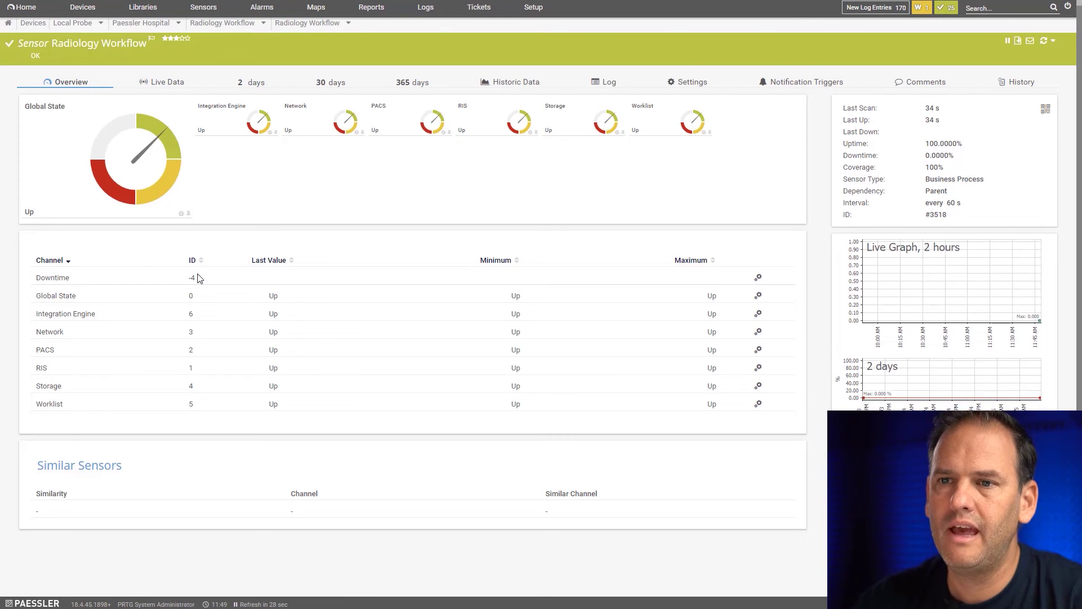
{"action": "left_click", "coordinate": [193, 261]}
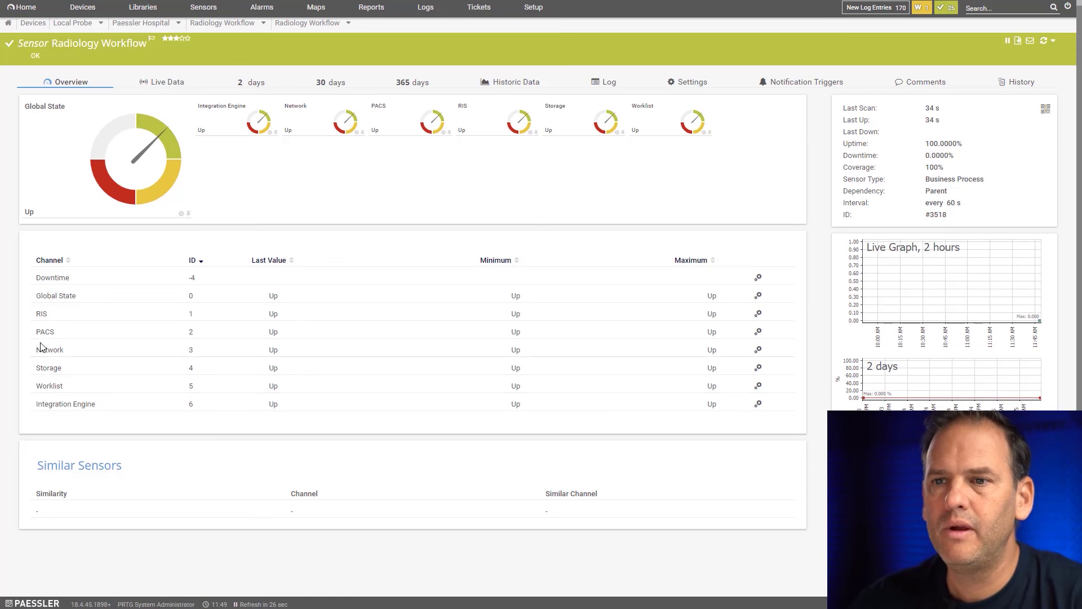